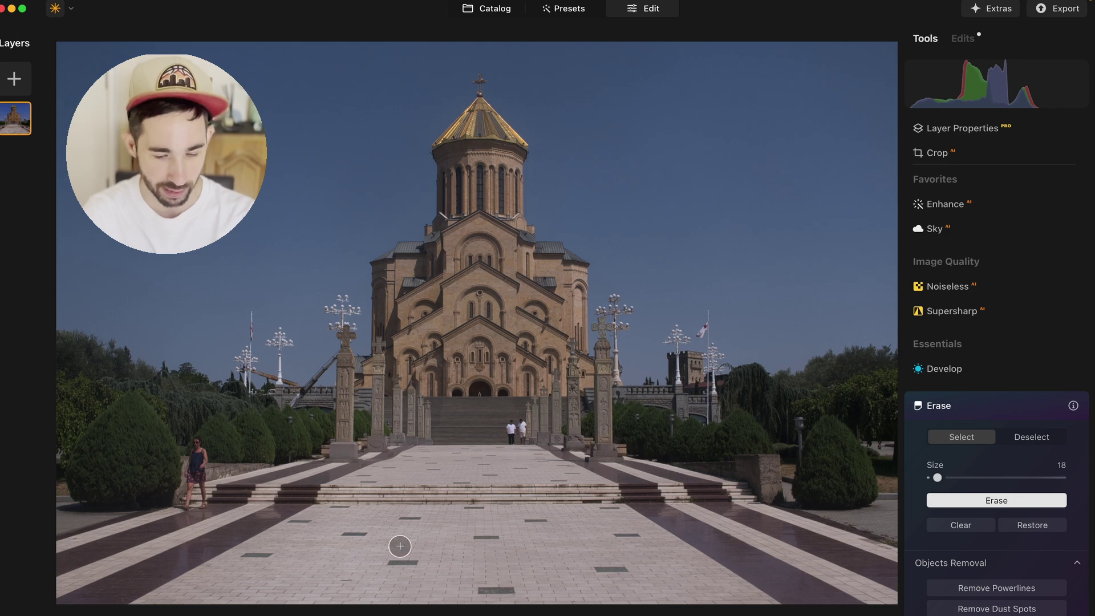
# Erase the woman at the plaza's left edge with a size-13 brush, then mark the leftover patch.
pyautogui.moveTo(937, 479); pyautogui.dragTo(934, 480)
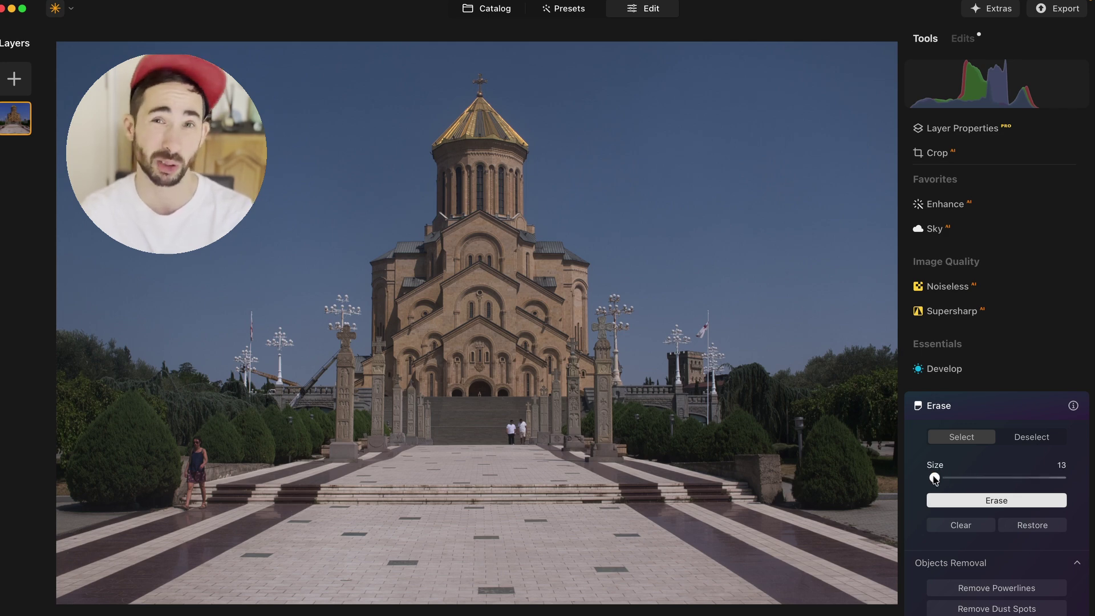
pyautogui.moveTo(197, 442)
pyautogui.mouseDown()
pyautogui.moveTo(182, 505)
pyautogui.moveTo(199, 475)
pyautogui.moveTo(205, 504)
pyautogui.mouseUp()
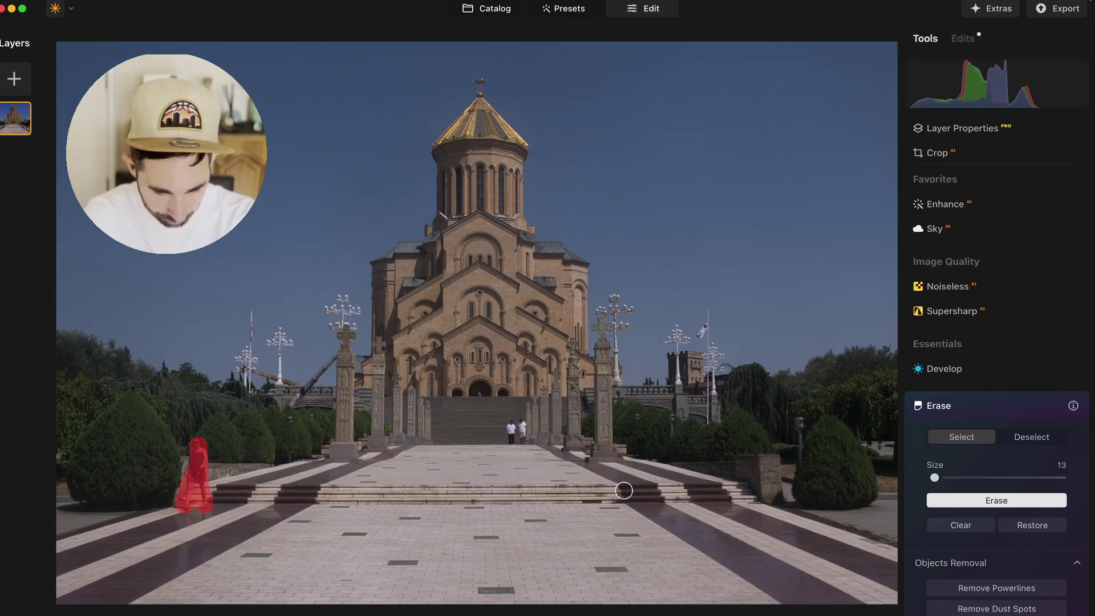
pyautogui.click(944, 504)
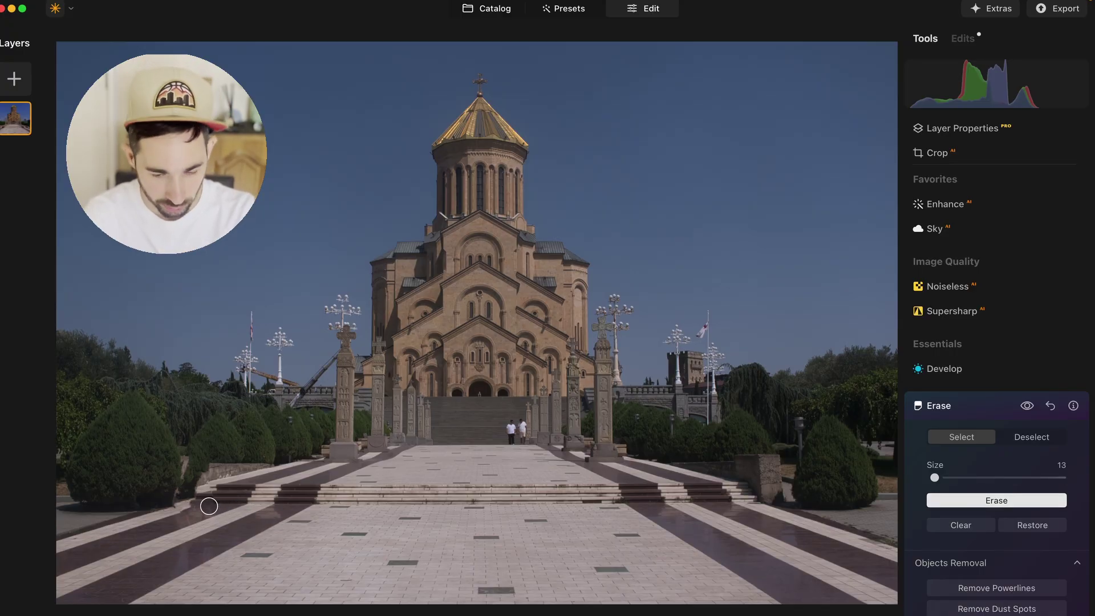
pyautogui.moveTo(209, 506); pyautogui.dragTo(182, 521)
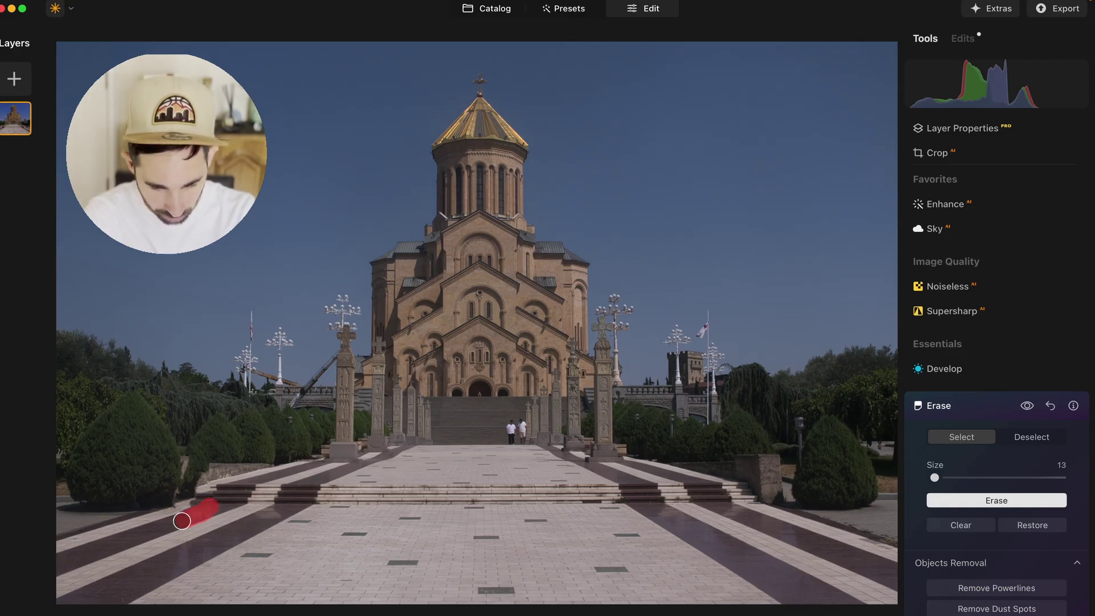
# Erase the leftover patch by her feet, then the two people at the foot of the steps.
pyautogui.click(1025, 498)
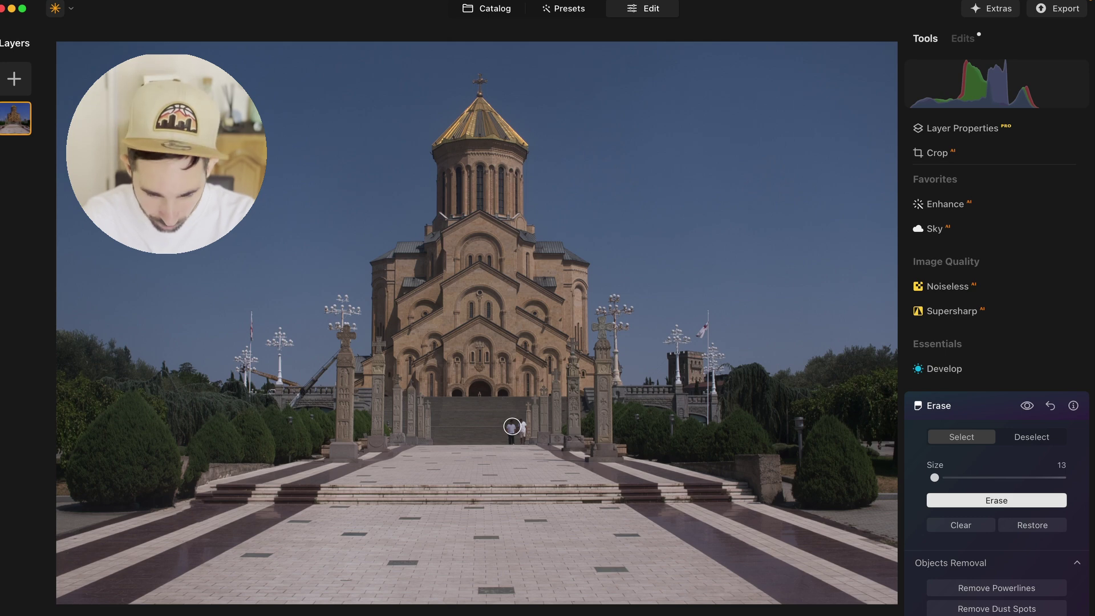
pyautogui.moveTo(511, 426); pyautogui.dragTo(510, 437)
pyautogui.click(968, 507)
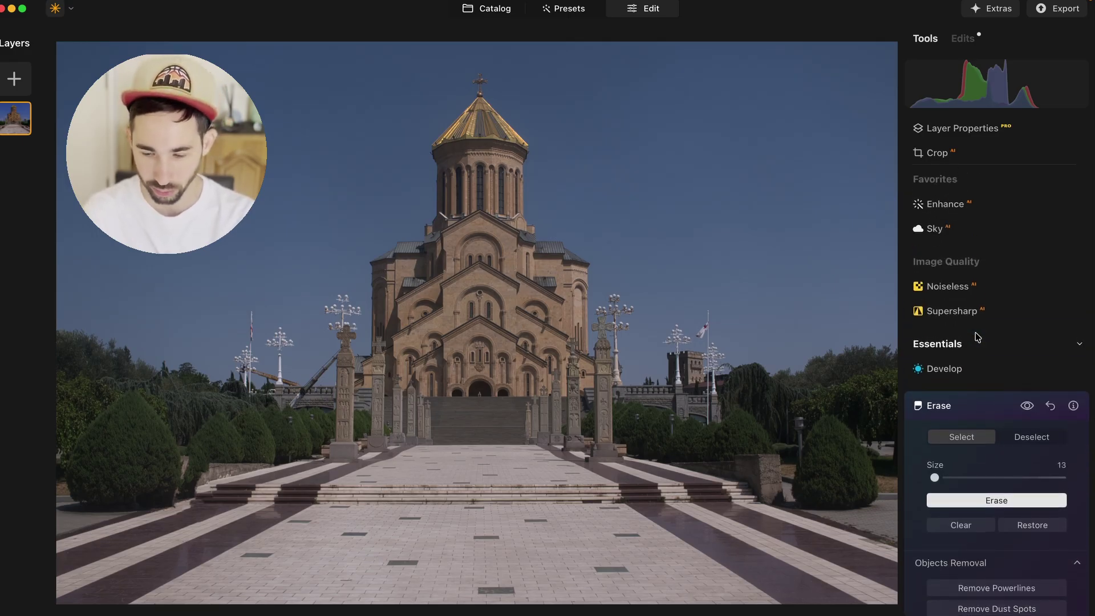
# Set Develop Light to Highlights 35, Shadows -21, Exposure 0.43 and Smart Contrast about 17.
pyautogui.scroll(-1, 970, 342)
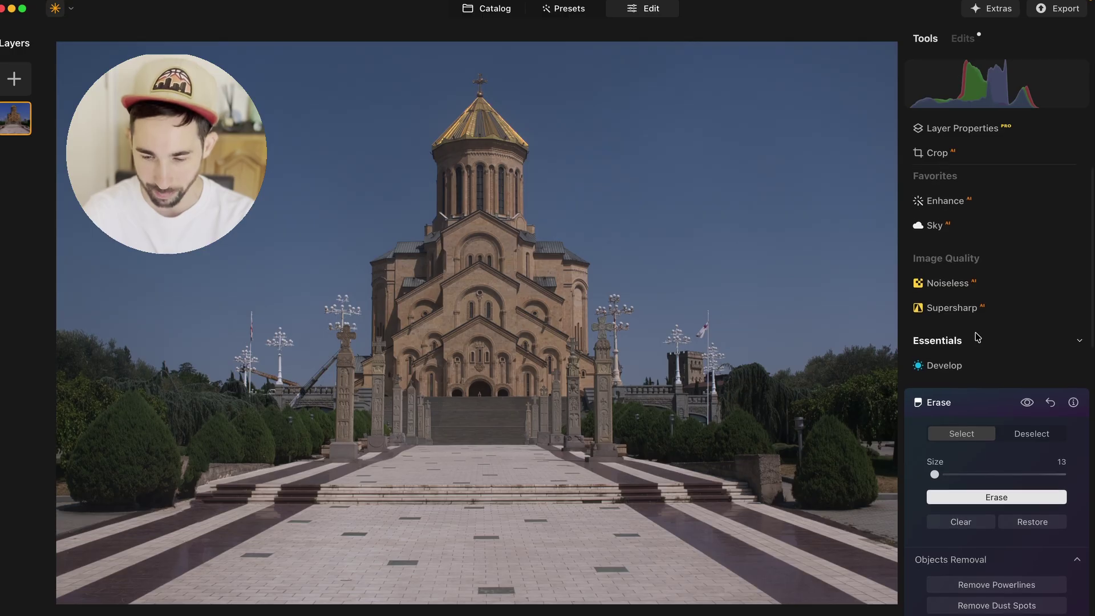
pyautogui.click(952, 355)
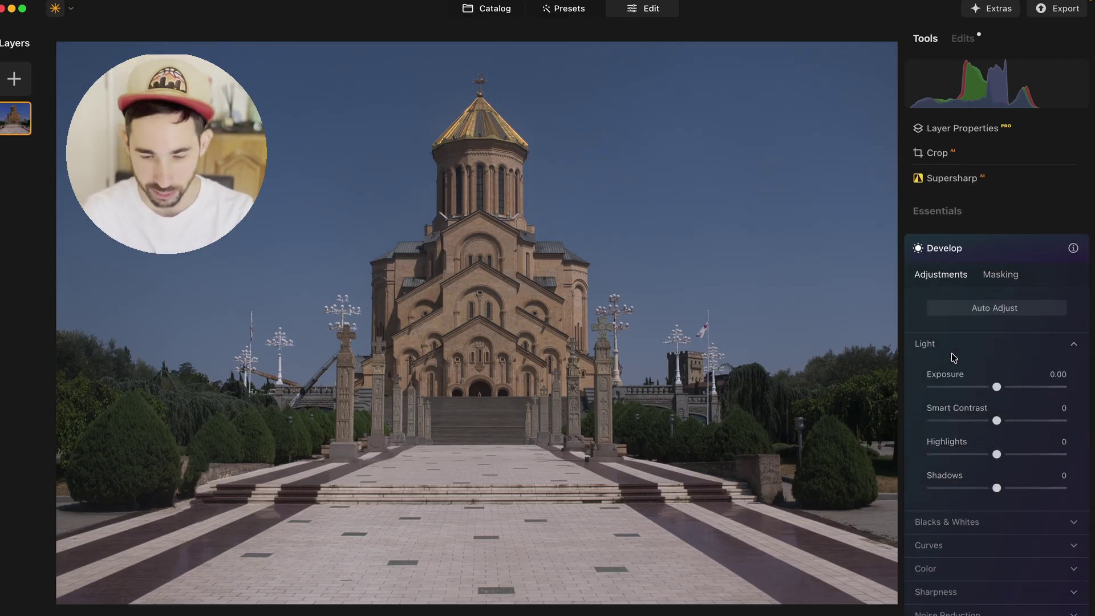
pyautogui.moveTo(996, 487); pyautogui.dragTo(982, 487)
pyautogui.moveTo(996, 454); pyautogui.dragTo(1019, 454)
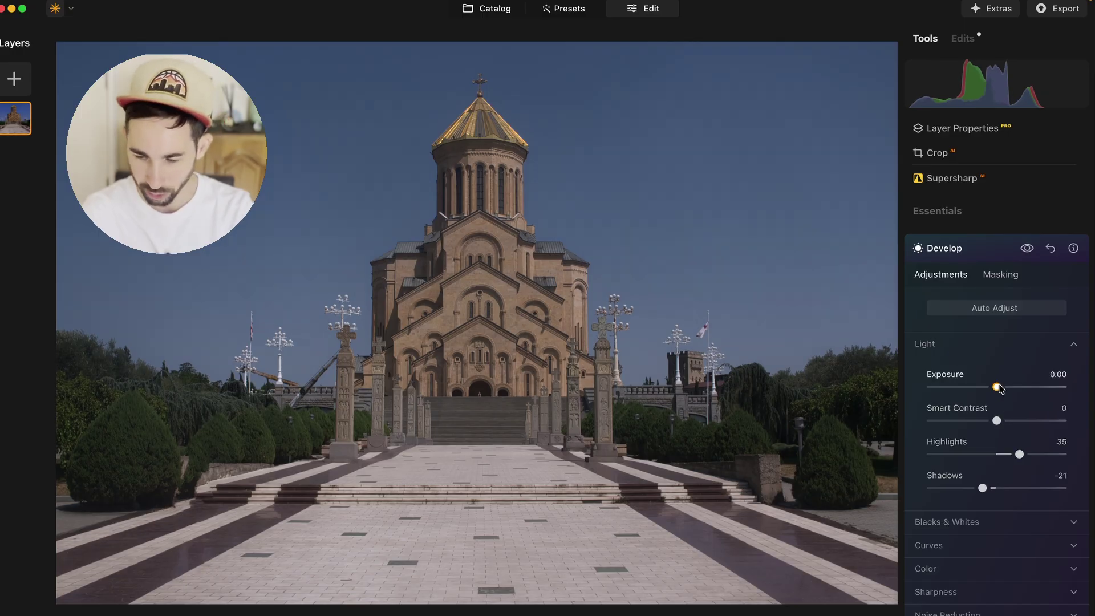
pyautogui.moveTo(997, 387); pyautogui.dragTo(1006, 390)
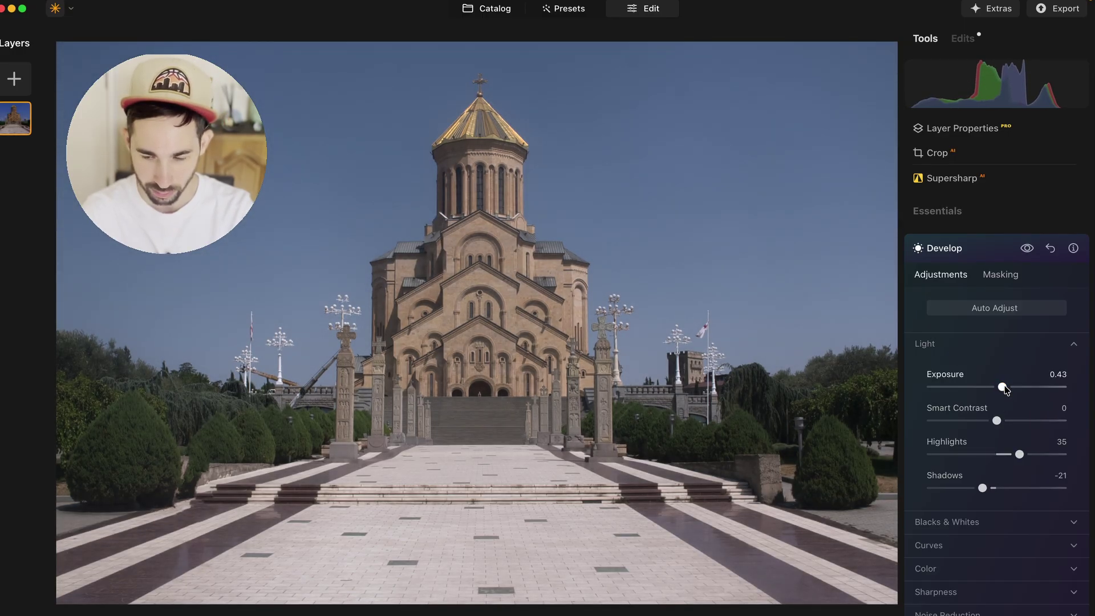
pyautogui.click(1016, 420)
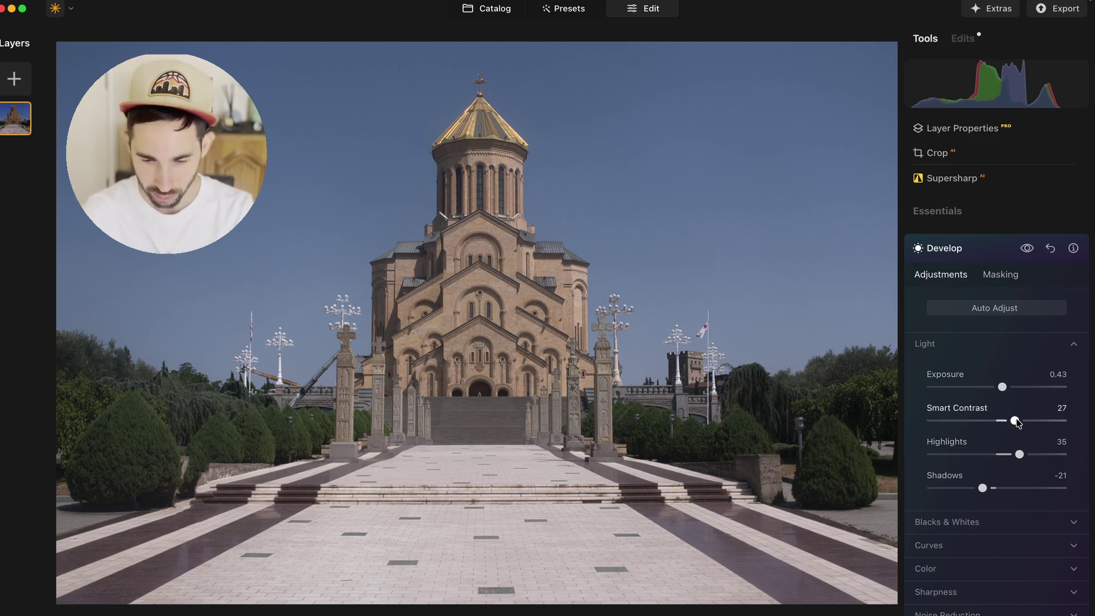
pyautogui.moveTo(1016, 421)
pyautogui.mouseDown()
pyautogui.moveTo(982, 420)
pyautogui.moveTo(1016, 421)
pyautogui.moveTo(1007, 421)
pyautogui.mouseUp()
# Bend the Develop tone curve into an S, deepening shadows, lifting bright tones and adjusting the white point.
pyautogui.scroll(-3, 980, 443)
pyautogui.click(980, 442)
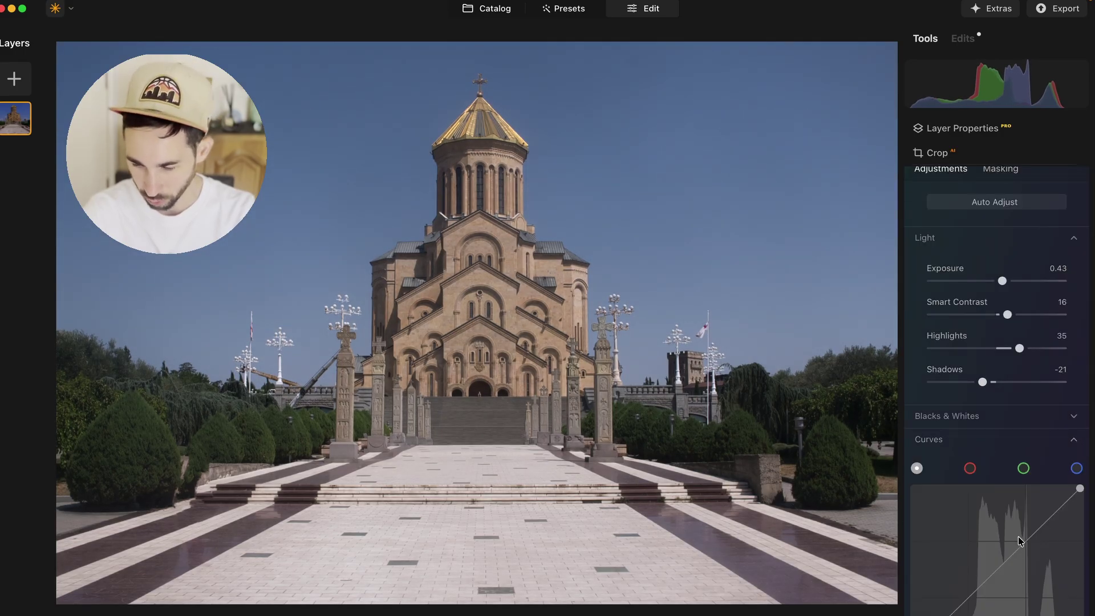
pyautogui.moveTo(1027, 540); pyautogui.dragTo(1030, 531)
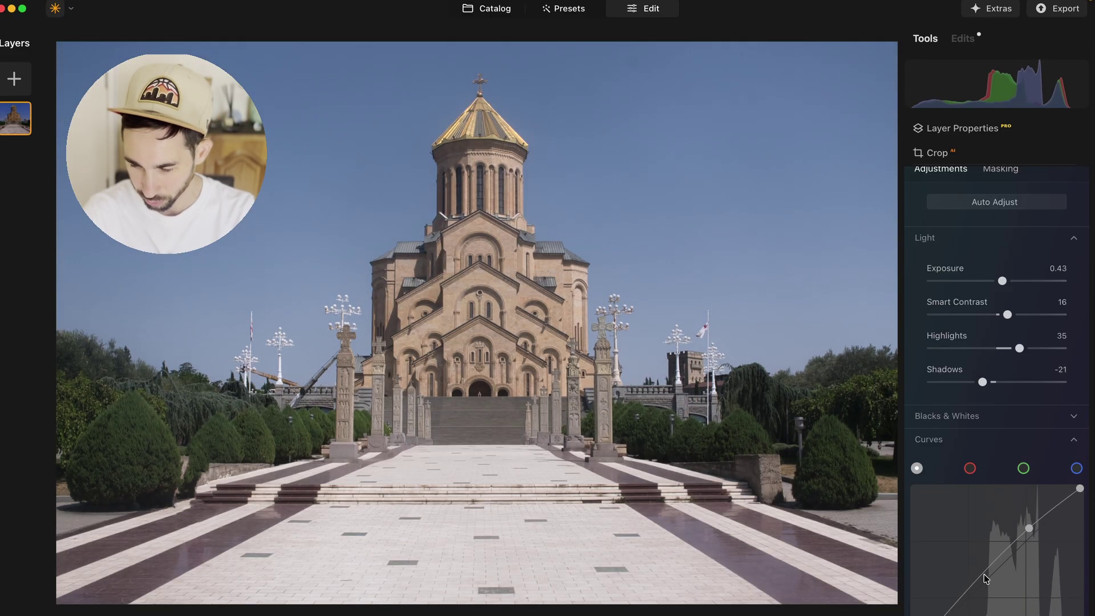
pyautogui.moveTo(986, 578); pyautogui.dragTo(990, 579)
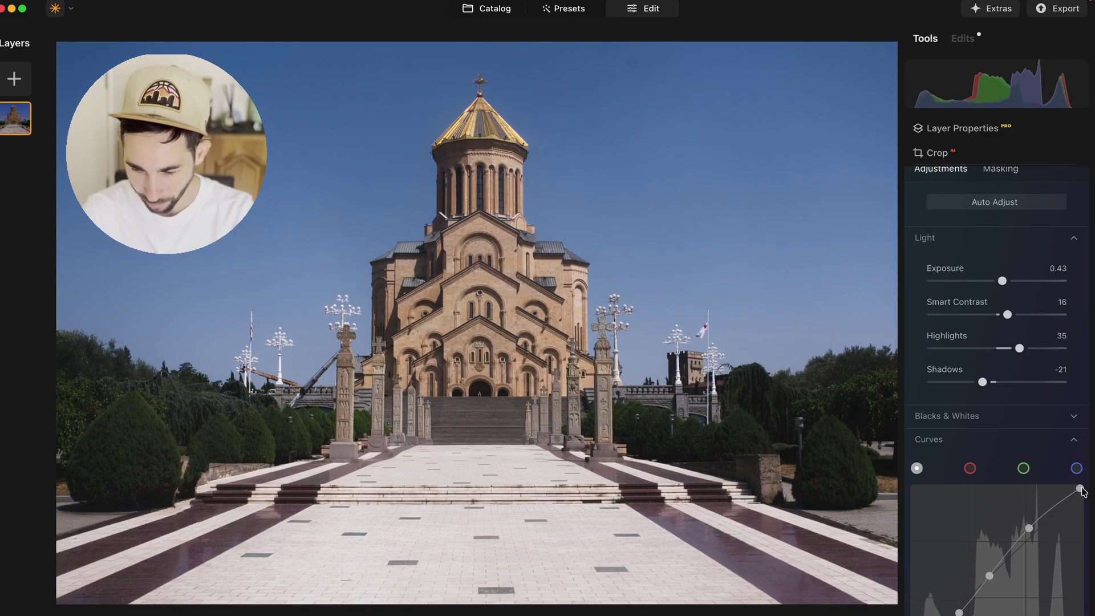
pyautogui.moveTo(1080, 488); pyautogui.dragTo(1080, 492)
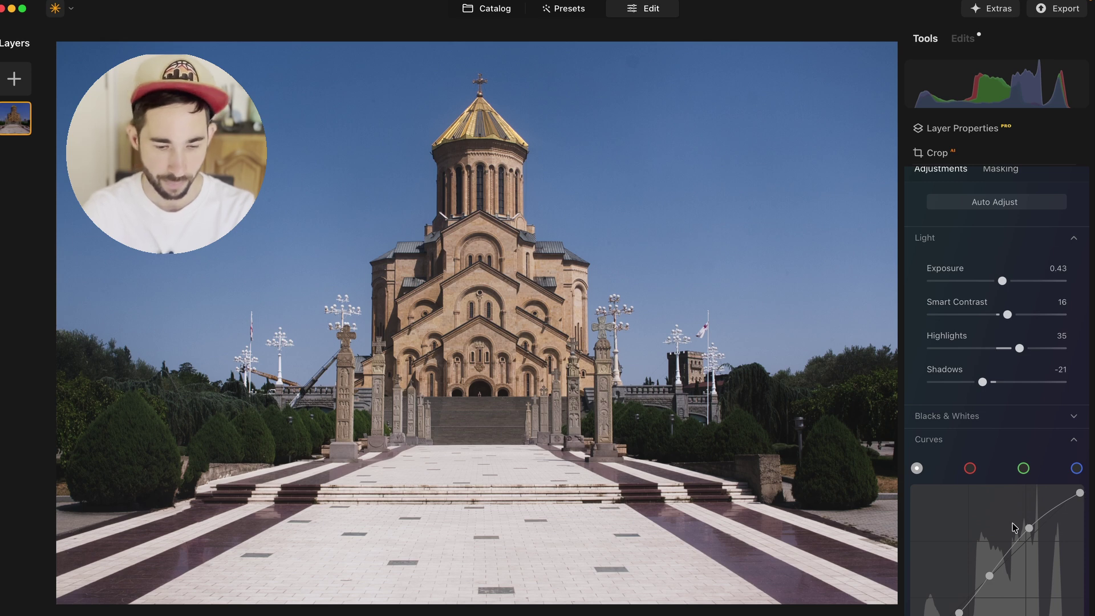
# Set Develop Color to Temperature -7, Tint 6, Saturation 5 and Vibrance 14.
pyautogui.scroll(-5, 1014, 513)
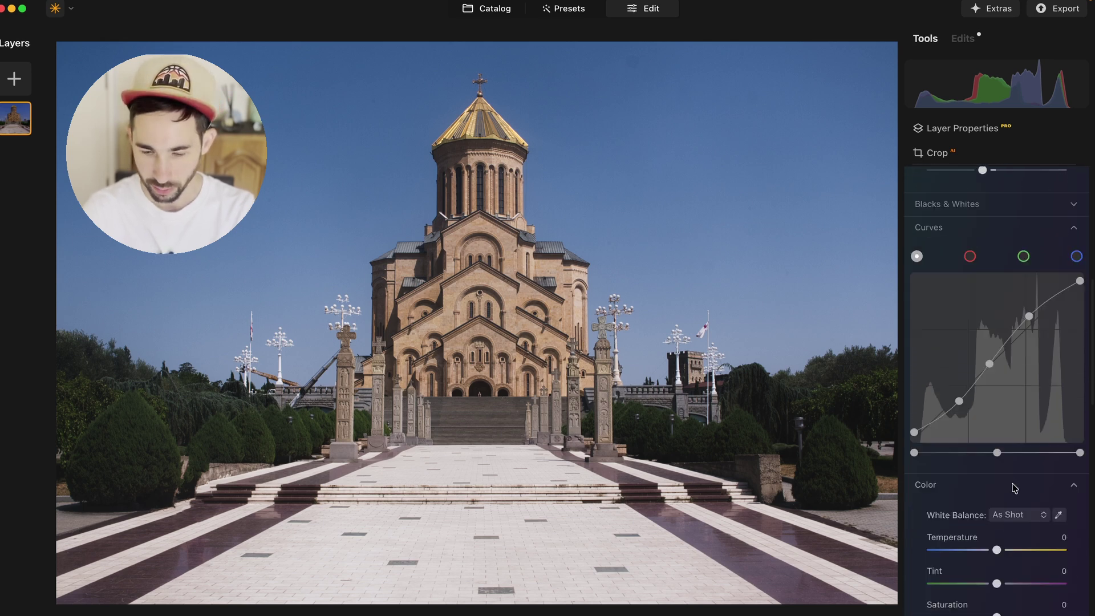
pyautogui.scroll(-2, 1014, 487)
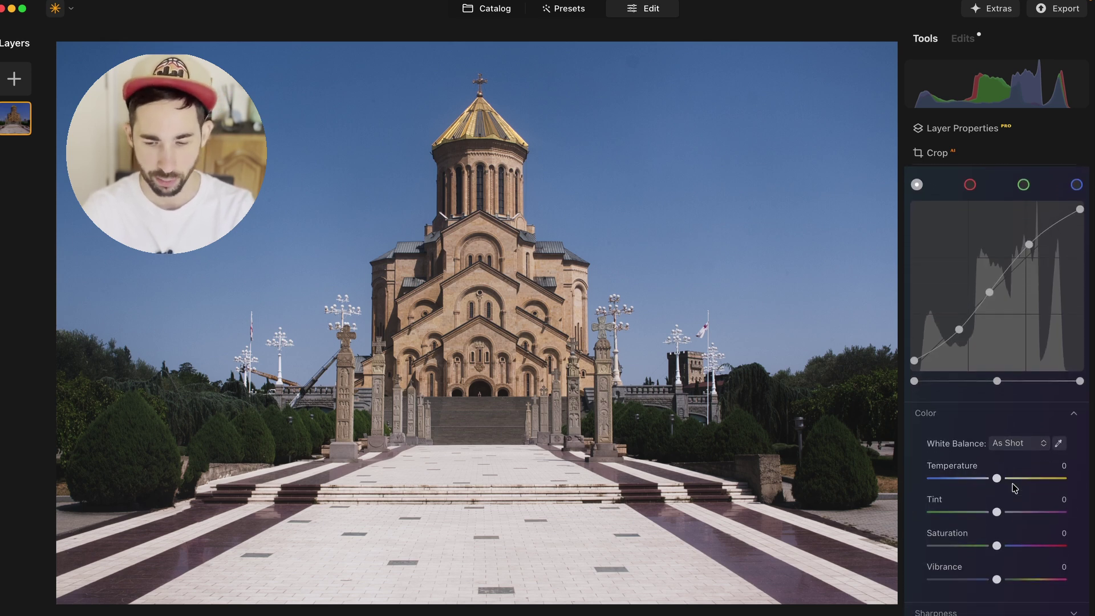
pyautogui.moveTo(997, 478); pyautogui.dragTo(993, 481)
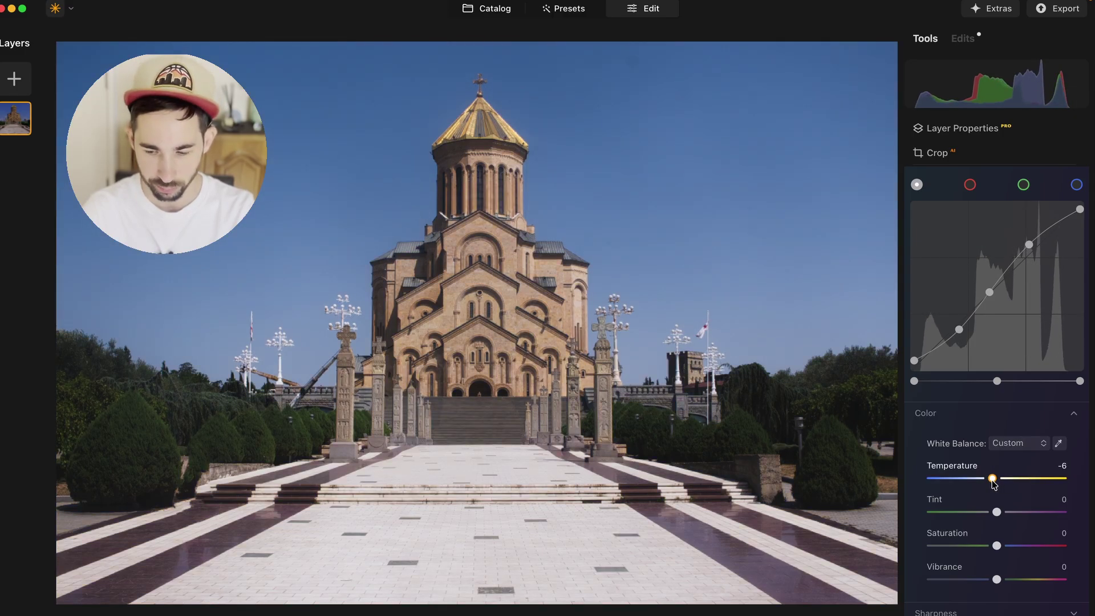
pyautogui.moveTo(993, 484); pyautogui.dragTo(1004, 518)
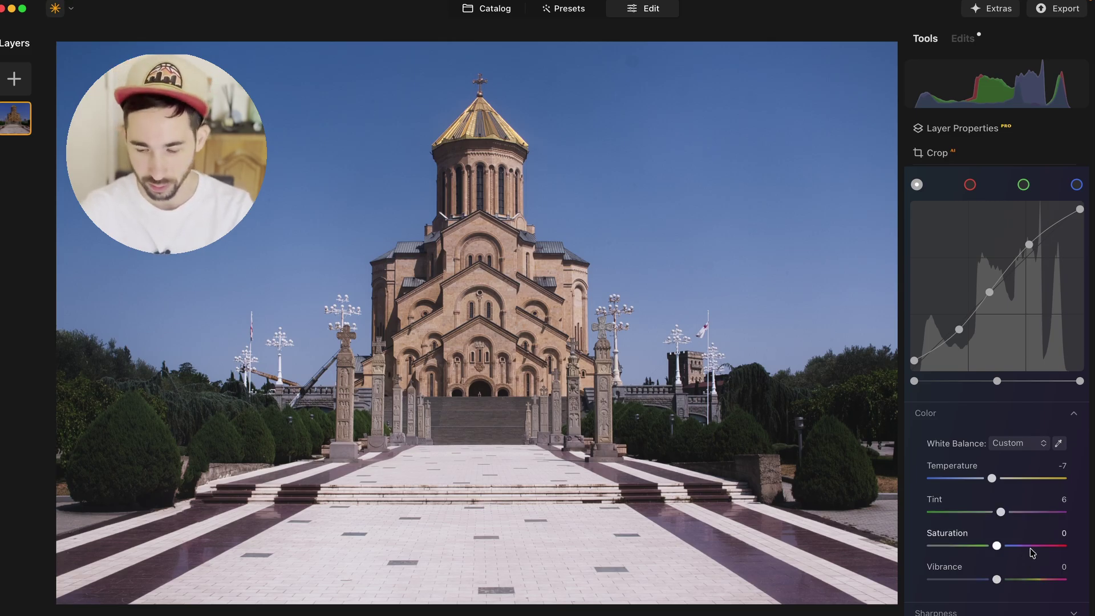
pyautogui.moveTo(1032, 552); pyautogui.dragTo(1007, 580)
pyautogui.scroll(-2, 1014, 483)
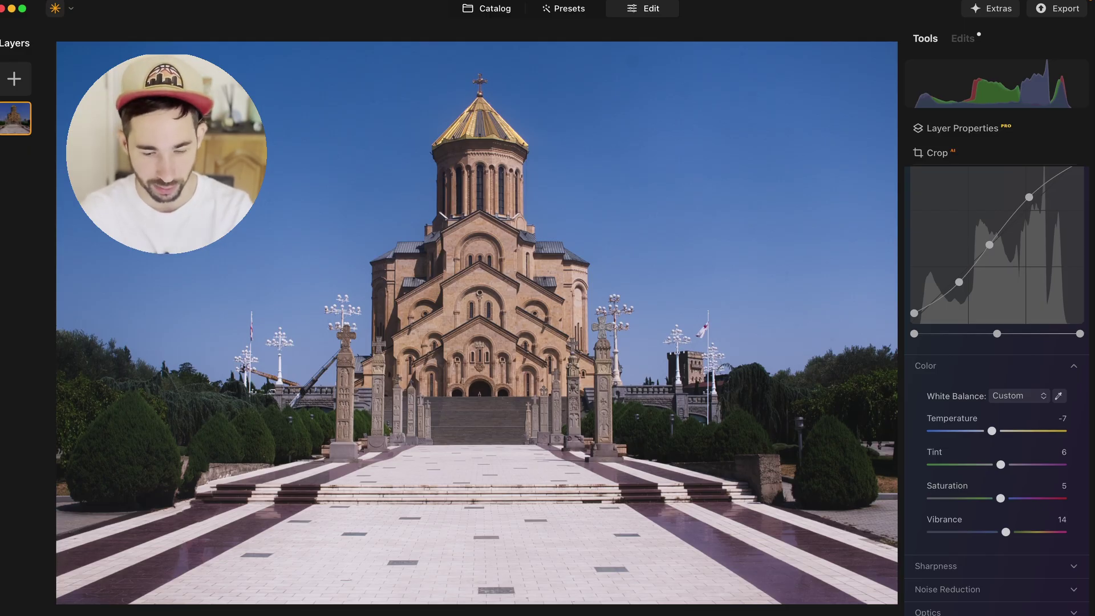
# Shift the HSL Blue hue to -26 to cool the sky.
pyautogui.scroll(-10, 979, 467)
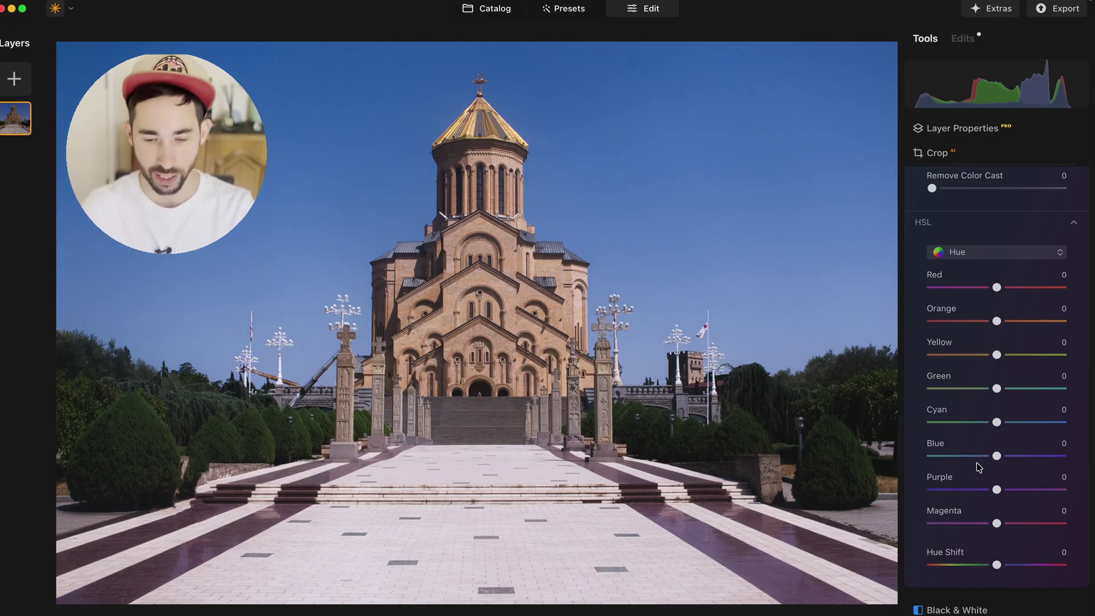
pyautogui.moveTo(997, 455); pyautogui.dragTo(995, 455)
pyautogui.scroll(2, 995, 455)
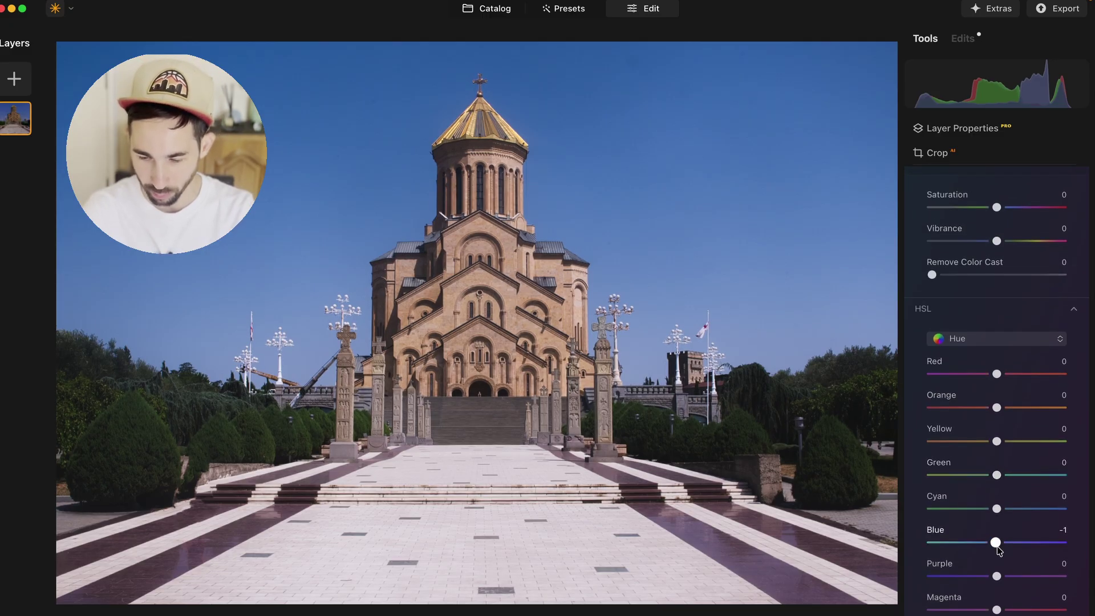
pyautogui.moveTo(995, 543); pyautogui.dragTo(982, 550)
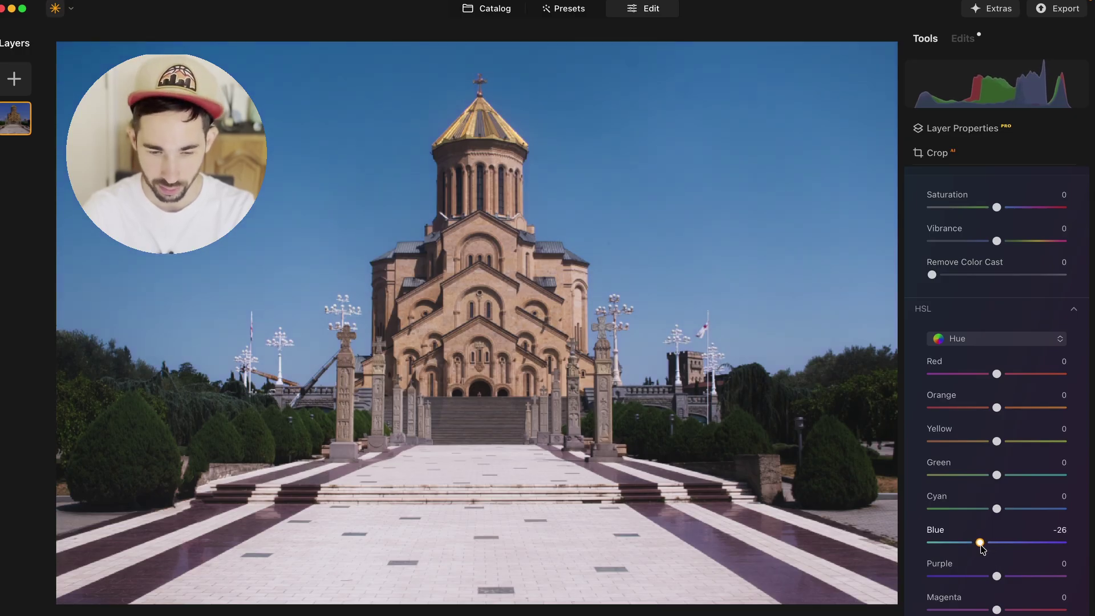
pyautogui.moveTo(981, 550); pyautogui.dragTo(982, 549)
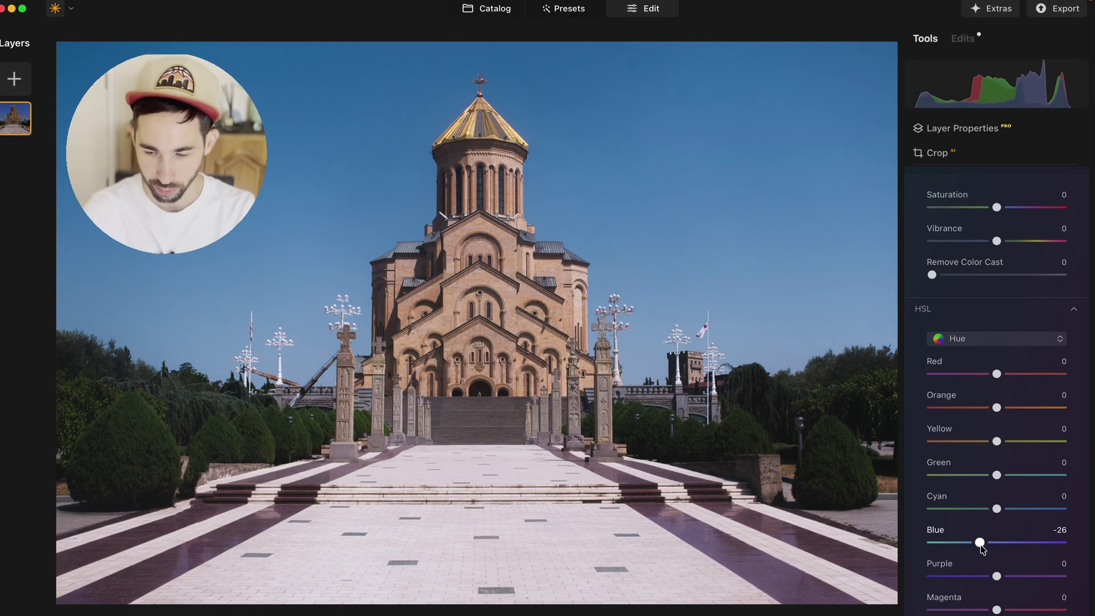
# Raise HSL Blue saturation to 16 and Blue luminance to 51.
pyautogui.click(1033, 338)
pyautogui.click(1011, 377)
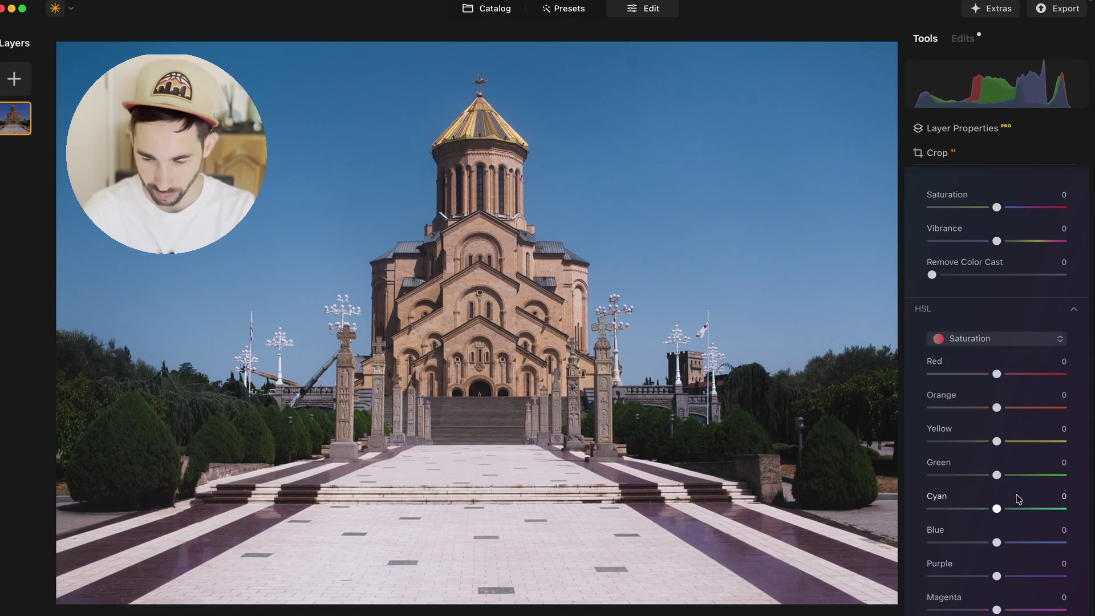
pyautogui.moveTo(997, 542)
pyautogui.mouseDown()
pyautogui.moveTo(1031, 541)
pyautogui.moveTo(1007, 543)
pyautogui.mouseUp()
pyautogui.click(1013, 339)
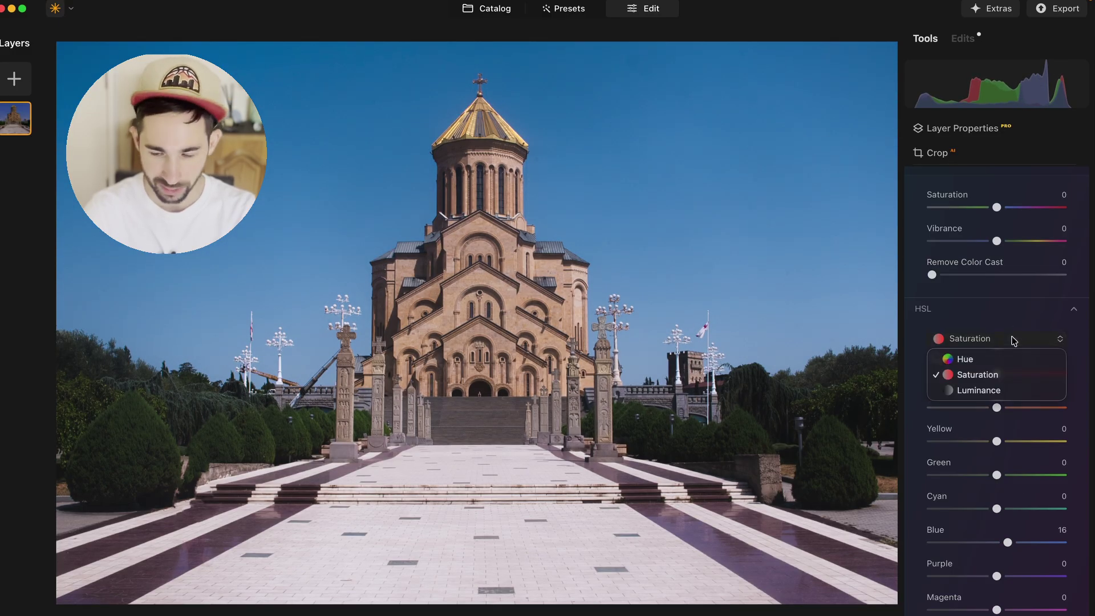
pyautogui.click(1014, 388)
pyautogui.moveTo(998, 549); pyautogui.dragTo(1033, 549)
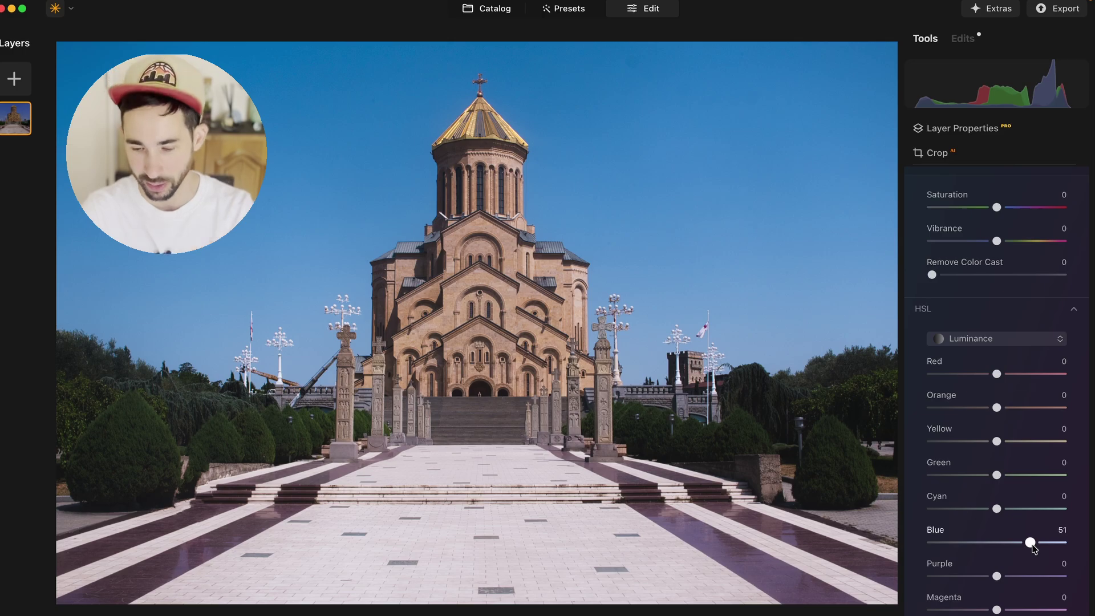
# Set HSL Orange to Saturation 21, Hue -25 and Luminance 37.
pyautogui.click(1009, 338)
pyautogui.click(989, 375)
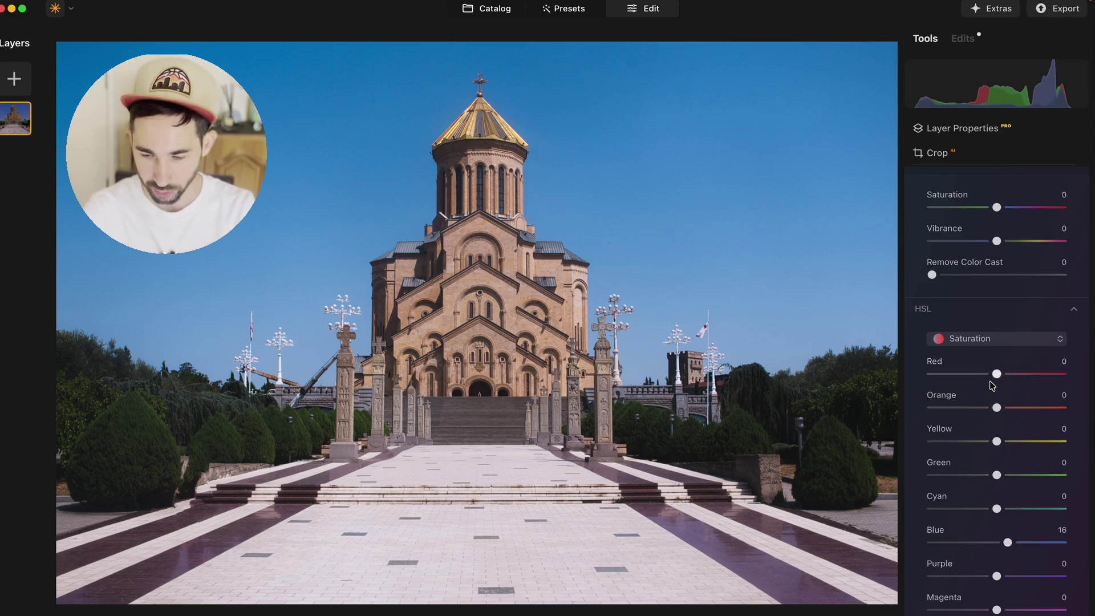
pyautogui.moveTo(1003, 411); pyautogui.dragTo(999, 448)
pyautogui.click(1003, 342)
pyautogui.click(995, 360)
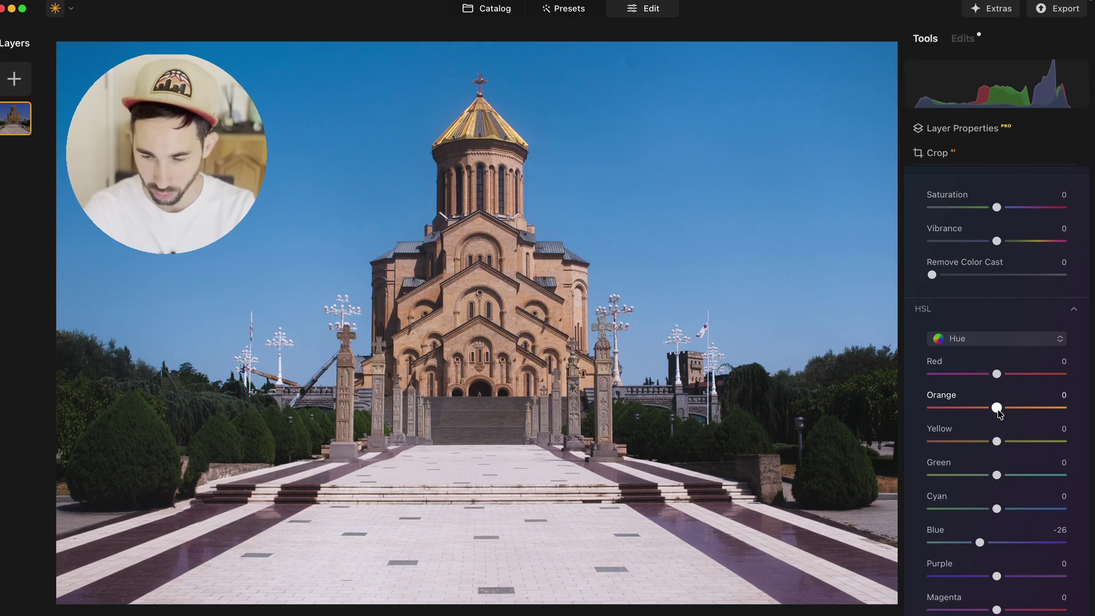
pyautogui.moveTo(998, 410)
pyautogui.mouseDown()
pyautogui.moveTo(981, 412)
pyautogui.moveTo(1011, 411)
pyautogui.moveTo(984, 411)
pyautogui.mouseUp()
pyautogui.click(980, 340)
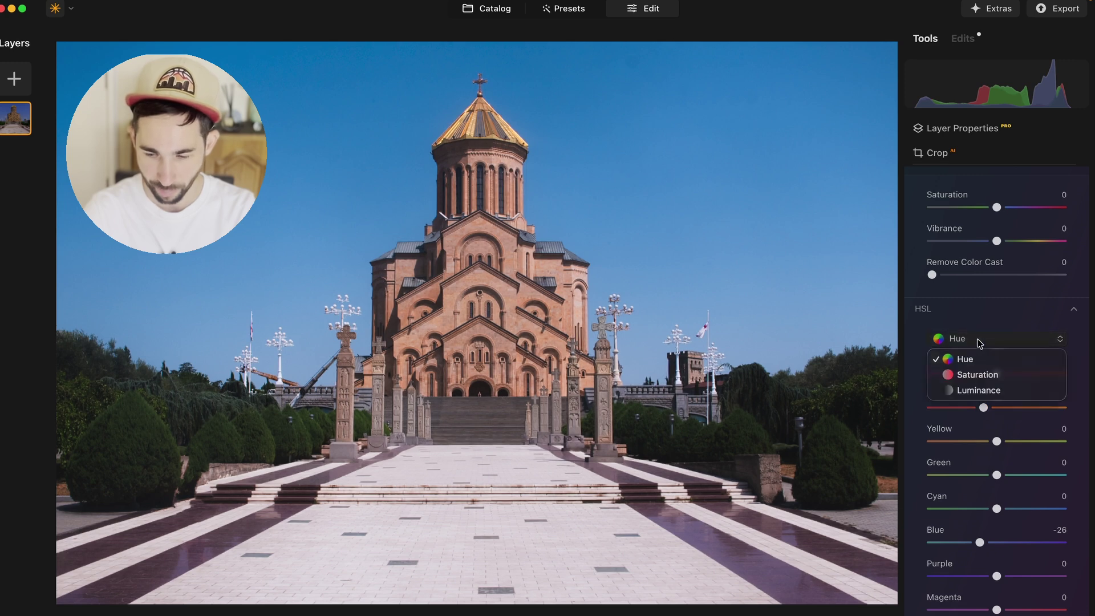
pyautogui.click(977, 391)
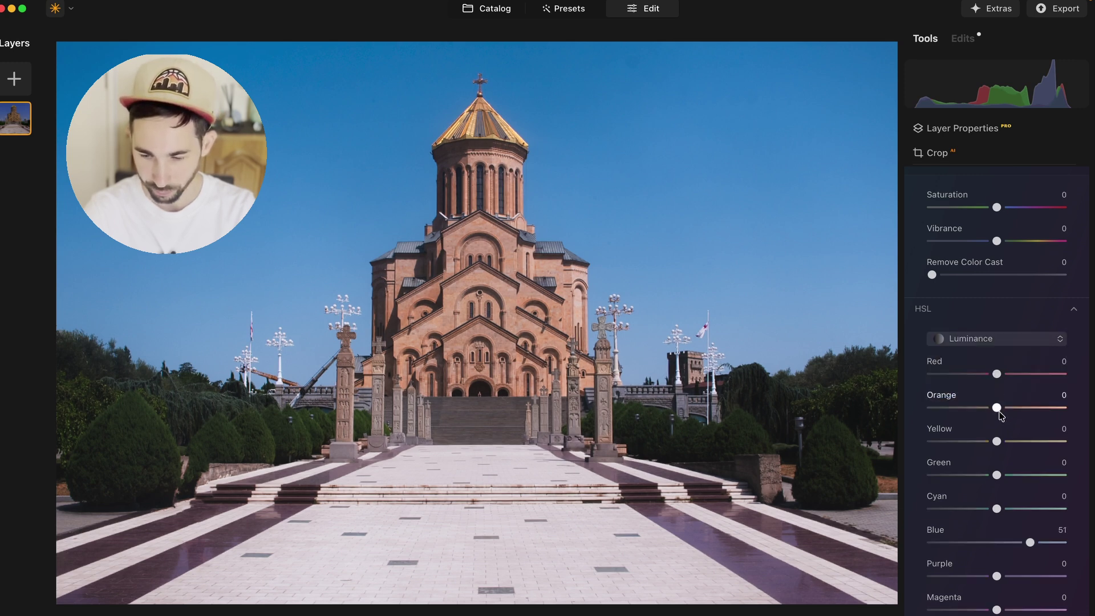
pyautogui.moveTo(999, 409)
pyautogui.mouseDown()
pyautogui.moveTo(1022, 410)
pyautogui.moveTo(977, 411)
pyautogui.moveTo(1010, 412)
pyautogui.mouseUp()
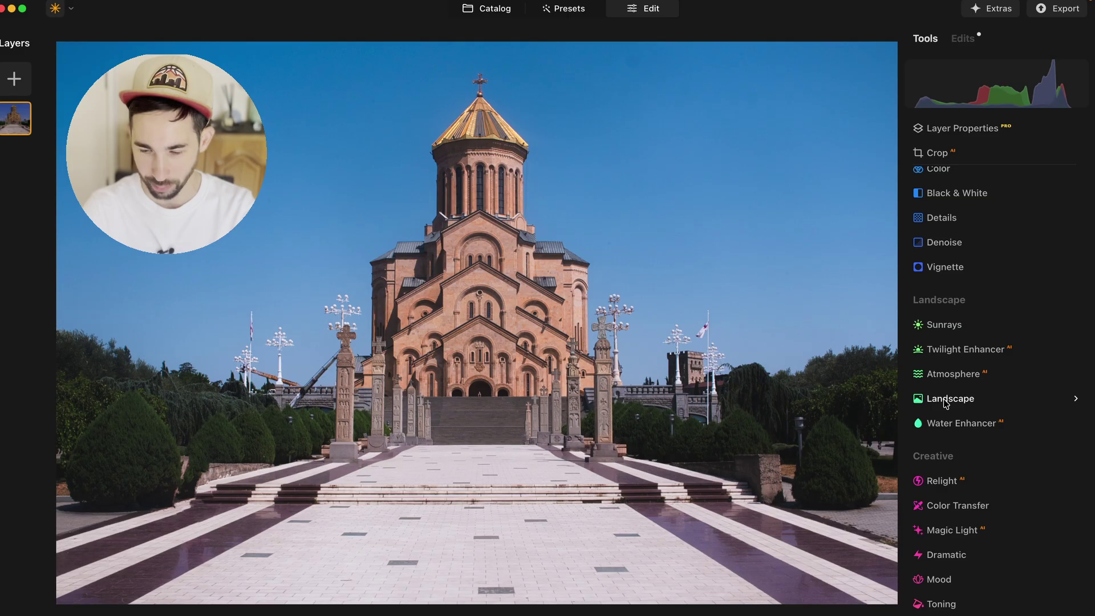
# Set Landscape Foliage Enhancer to 66 and Foliage Hue to -53, then check before/after.
pyautogui.click(945, 399)
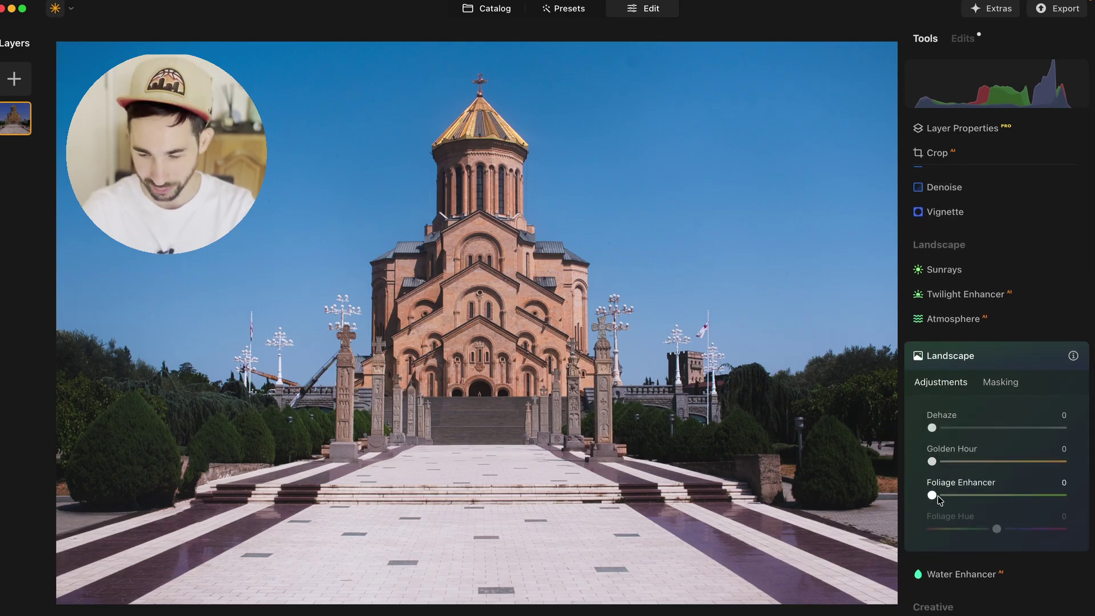
pyautogui.moveTo(936, 499); pyautogui.dragTo(1023, 499)
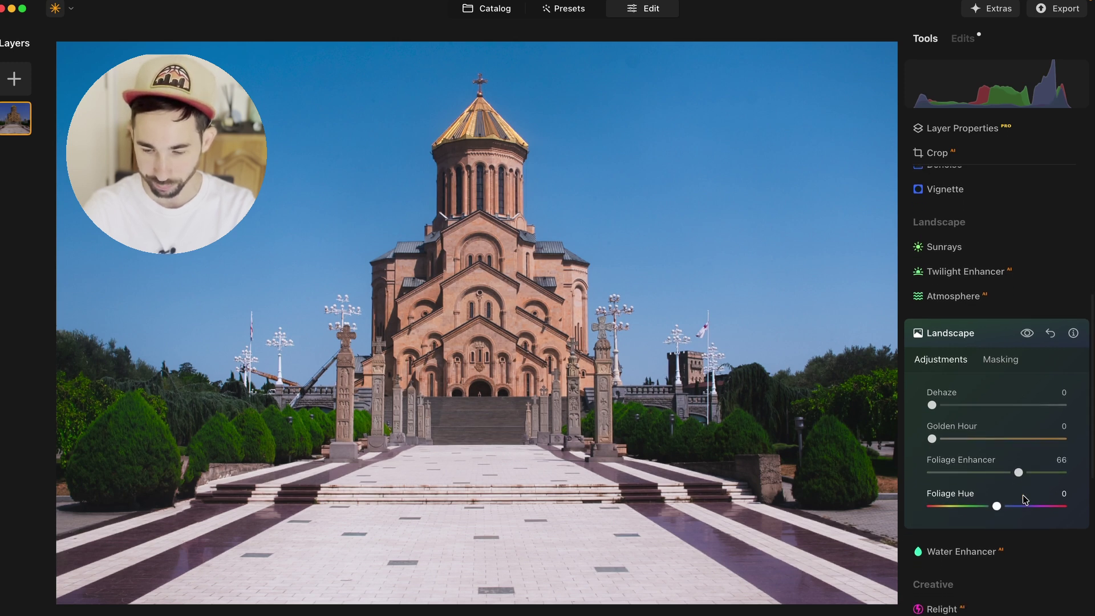
pyautogui.moveTo(999, 496); pyautogui.dragTo(963, 496)
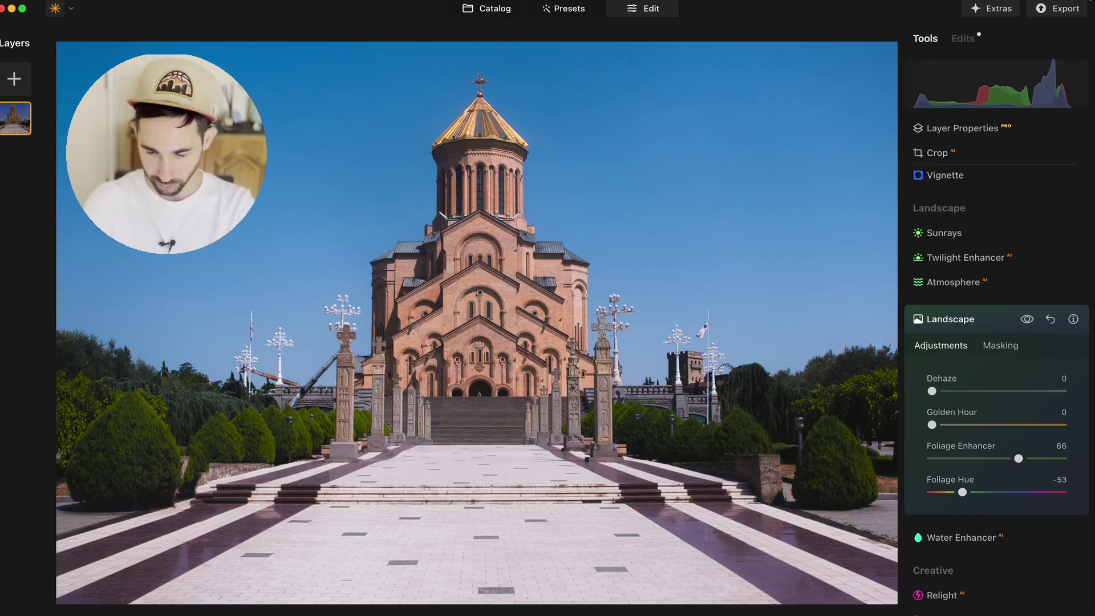
pyautogui.press('\\')
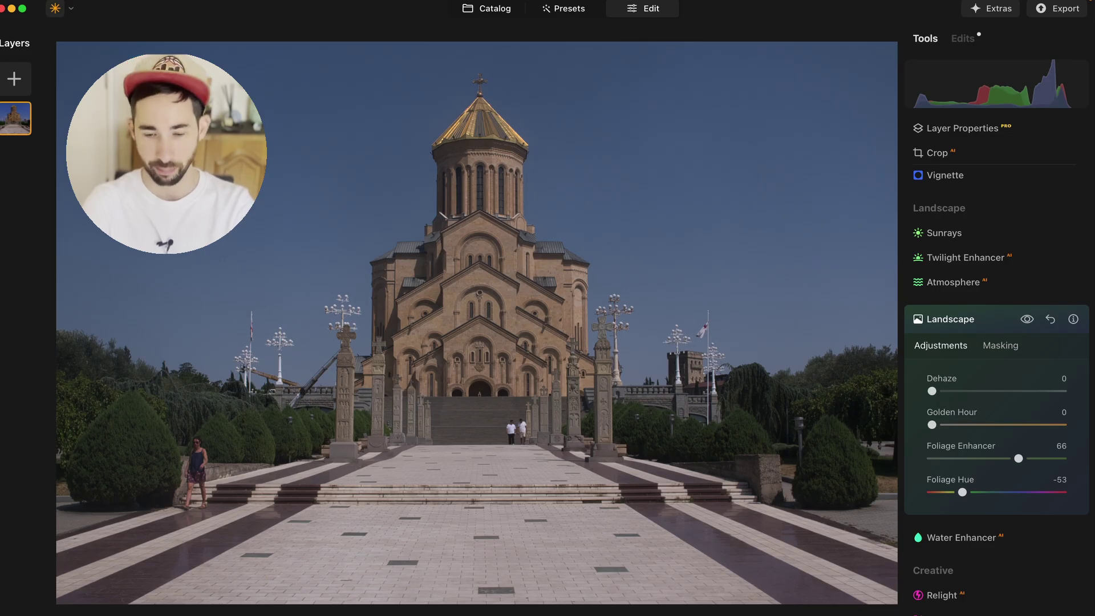
pyautogui.press('\\')
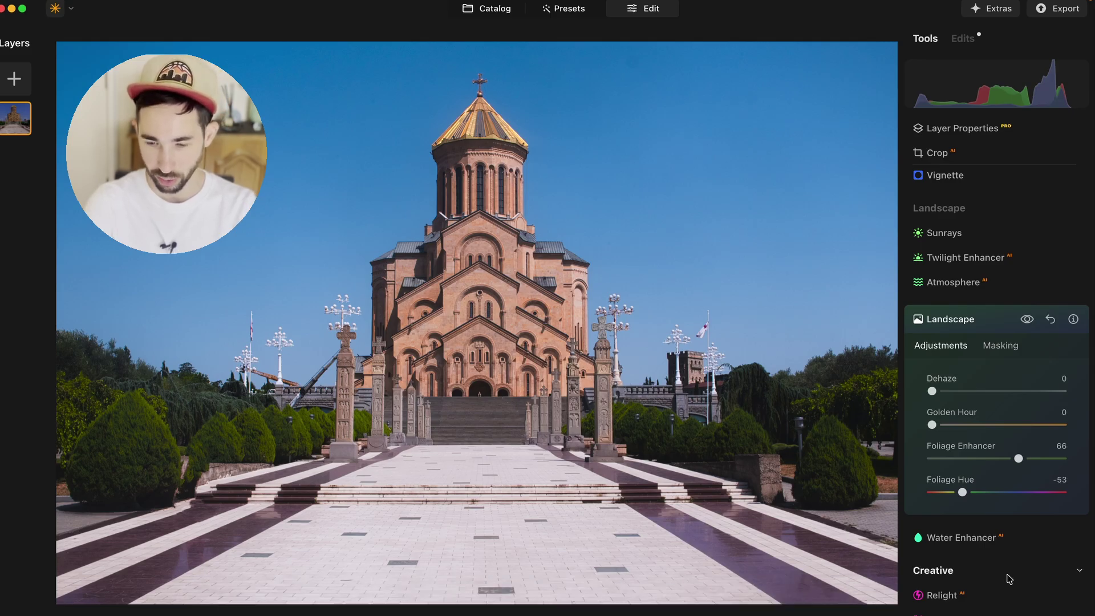
# Apply the Mood LUT Creative > Kodack chrome 3 at Amount 30, Contrast -37, Saturation 10.
pyautogui.scroll(-3, 1007, 579)
pyautogui.scroll(-4, 1009, 579)
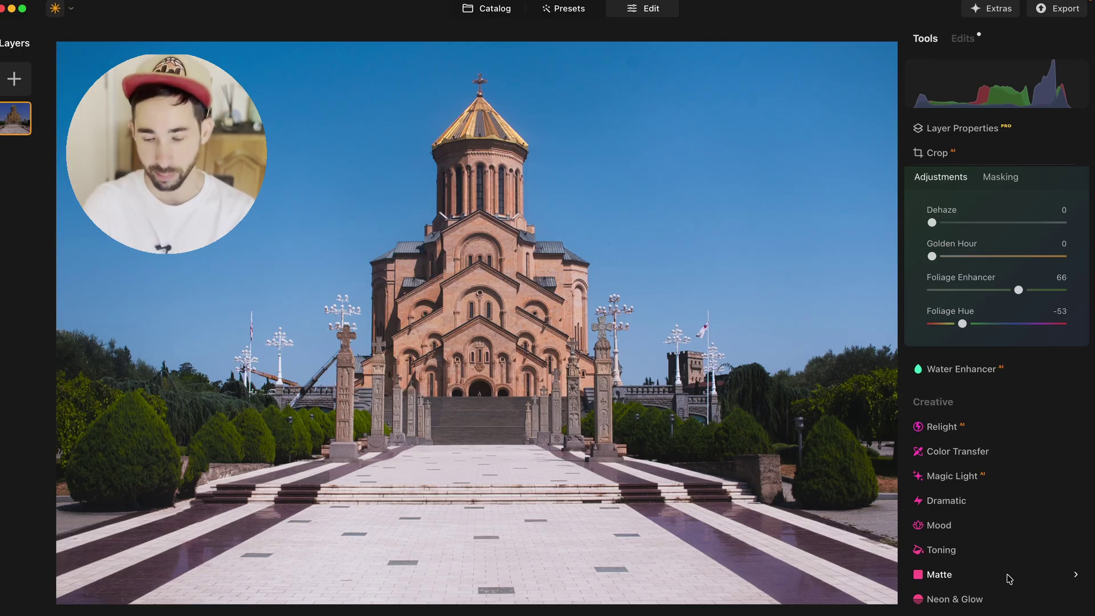
pyautogui.click(941, 525)
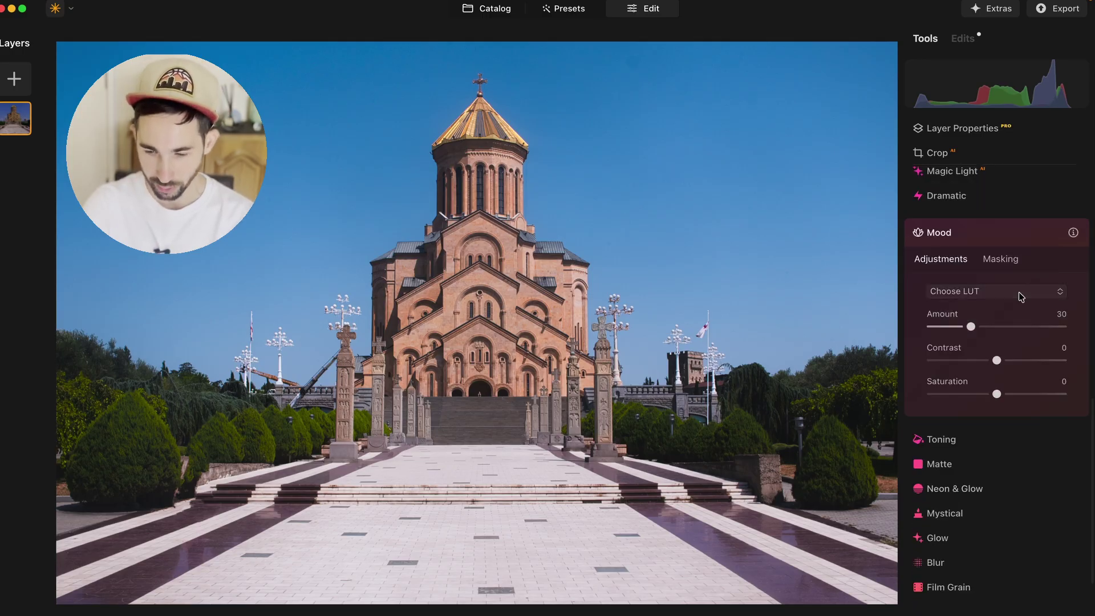
pyautogui.click(1025, 289)
pyautogui.moveTo(970, 372)
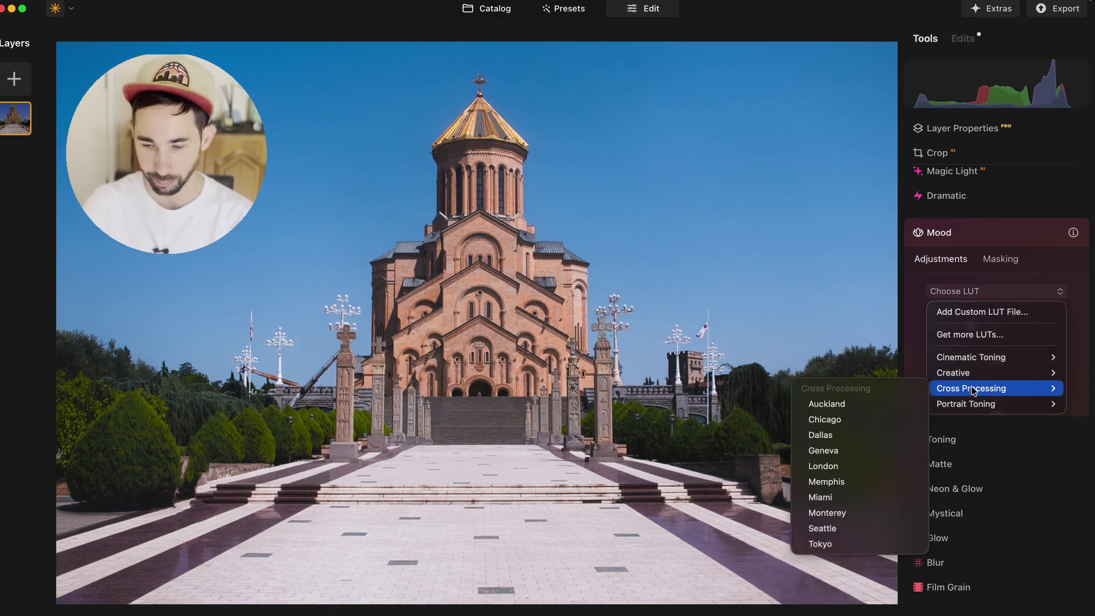
pyautogui.moveTo(974, 405)
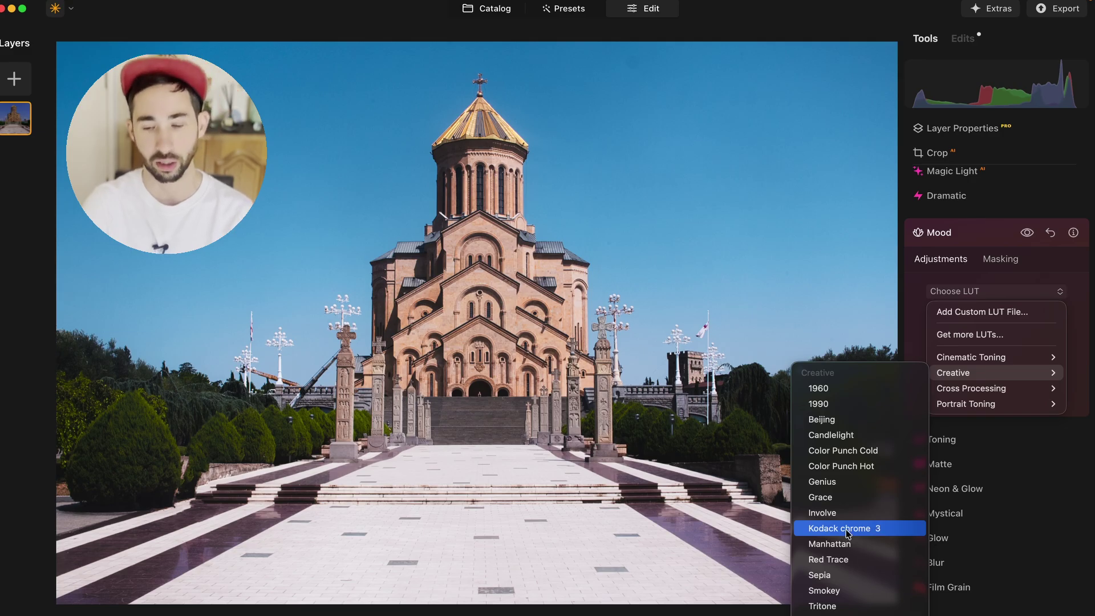
pyautogui.click(848, 535)
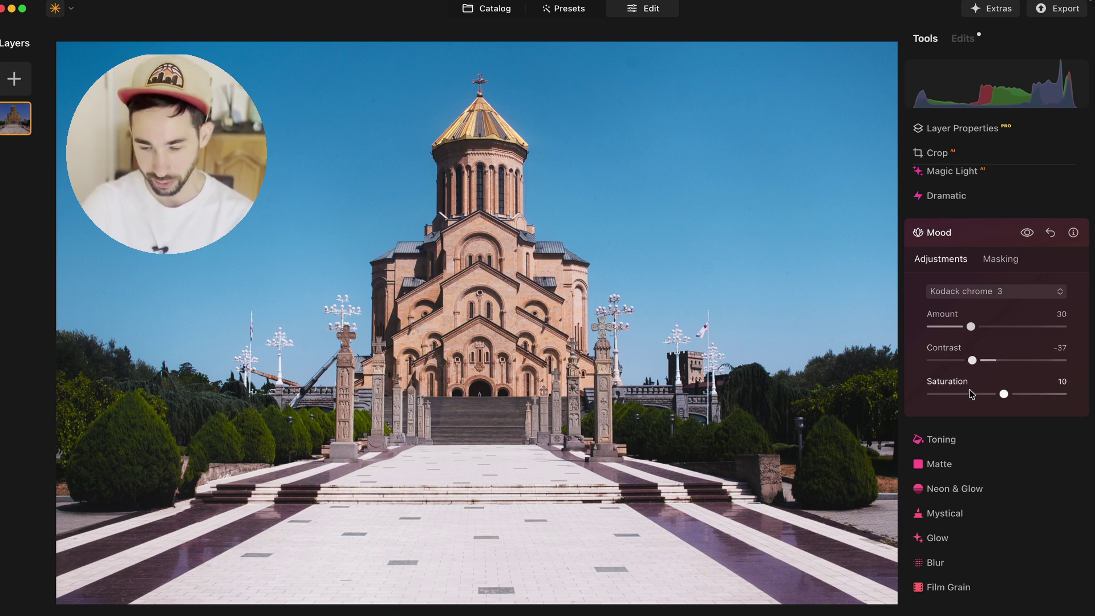
# Add Film Grain, then lower its Amount from 22 to 11.
pyautogui.click(947, 587)
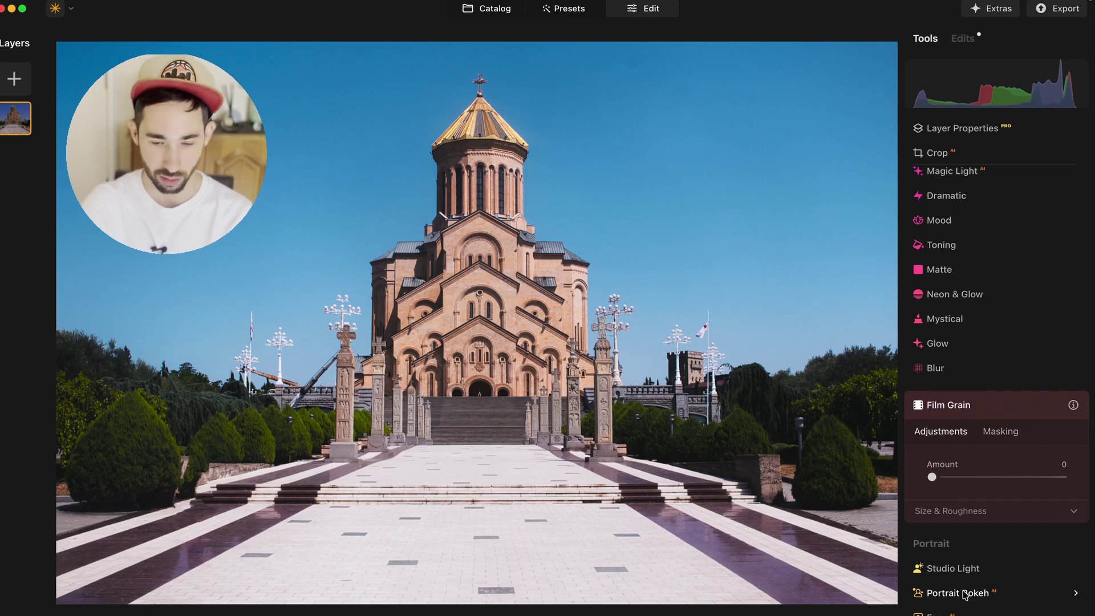
pyautogui.click(960, 478)
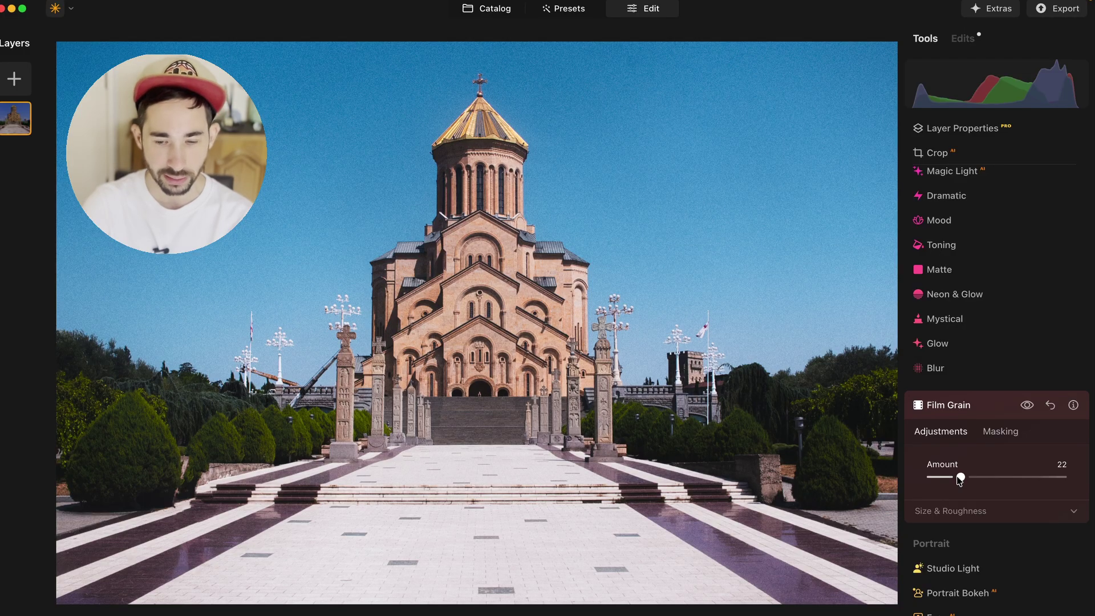
pyautogui.moveTo(960, 480); pyautogui.dragTo(946, 480)
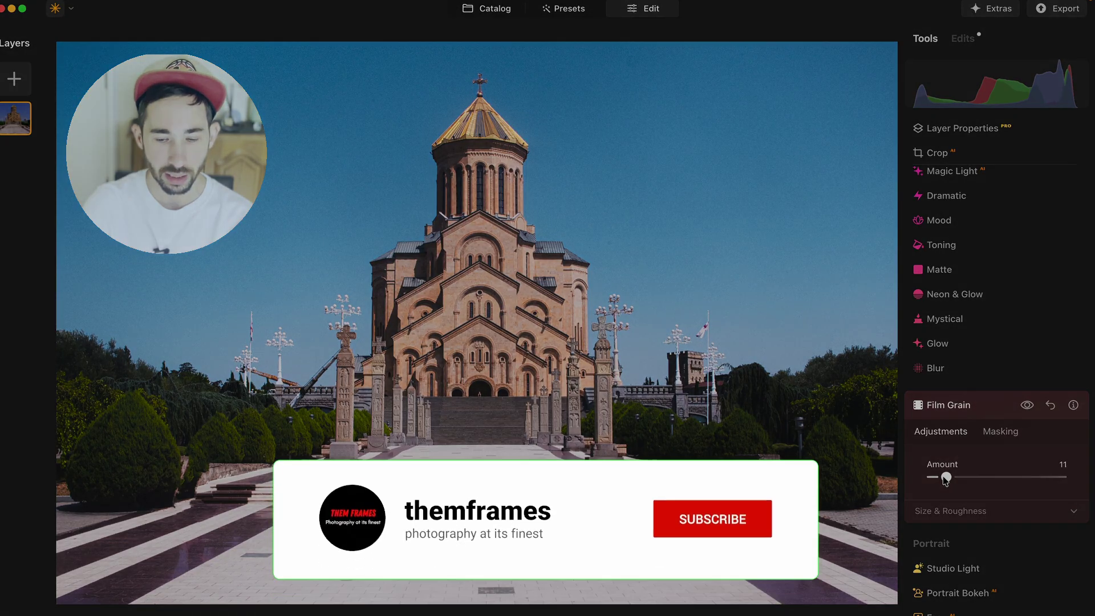